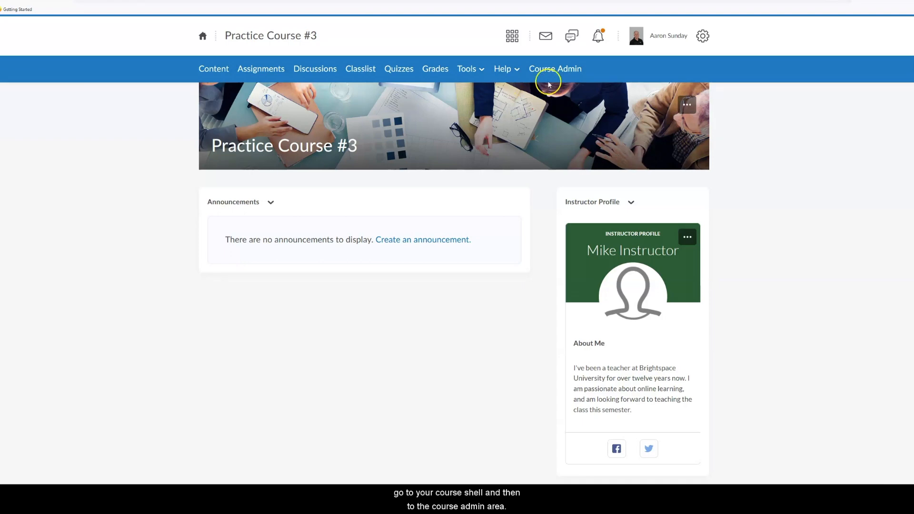
- In the course administration's Import/Export/Copy Components tool, start importing components from a file
left_click(543, 75)
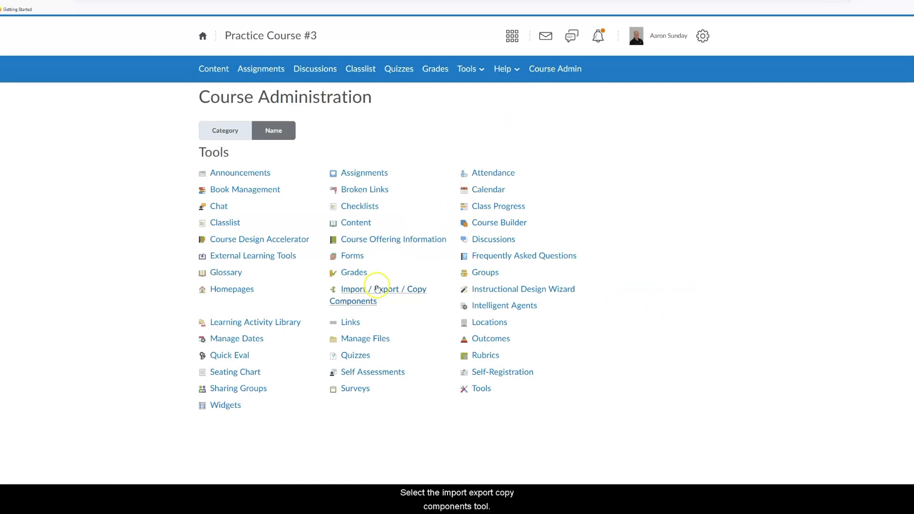
left_click(376, 289)
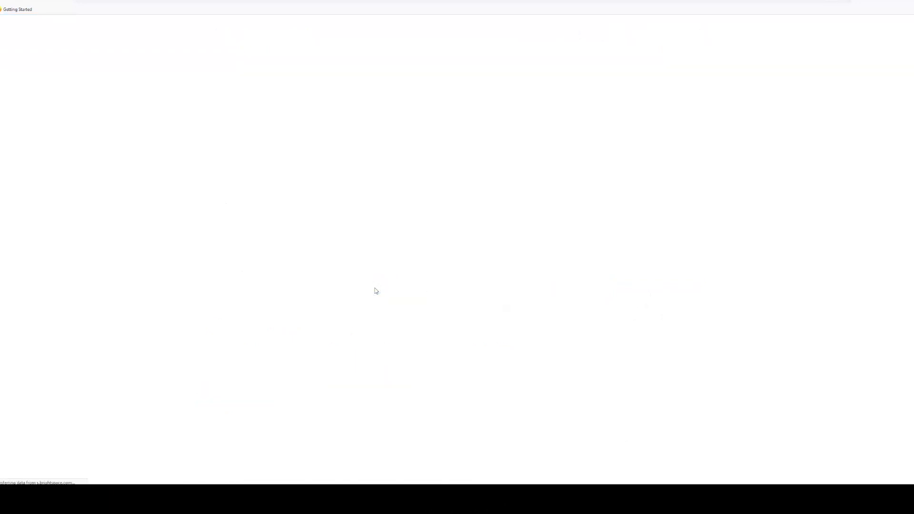
scroll(387, 275, "down", 1)
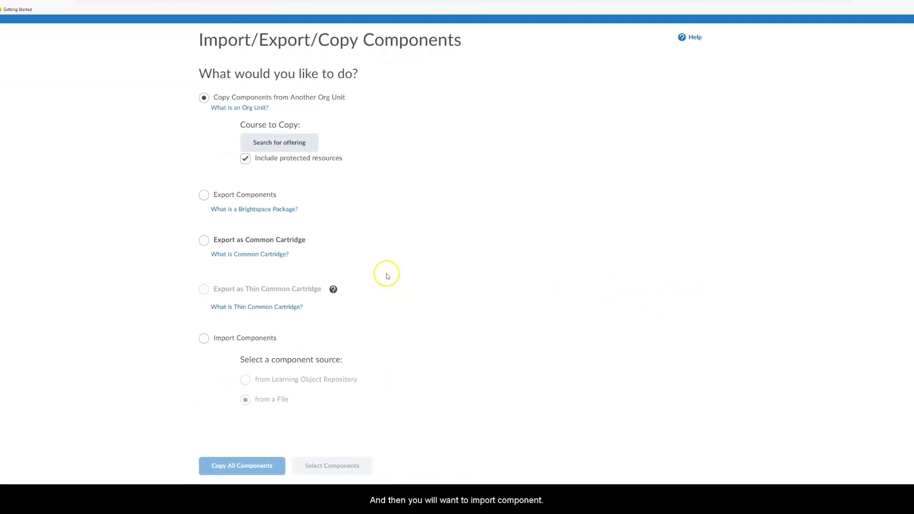
left_click(204, 339)
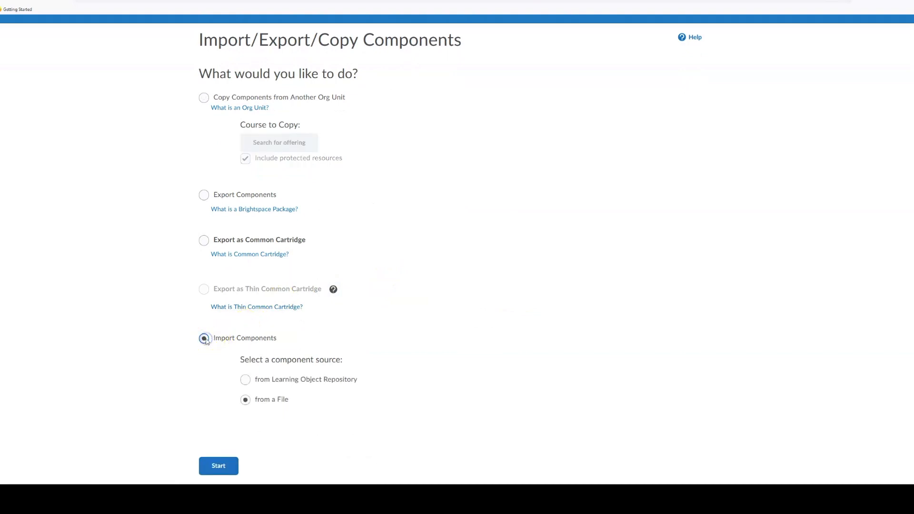
left_click(219, 464)
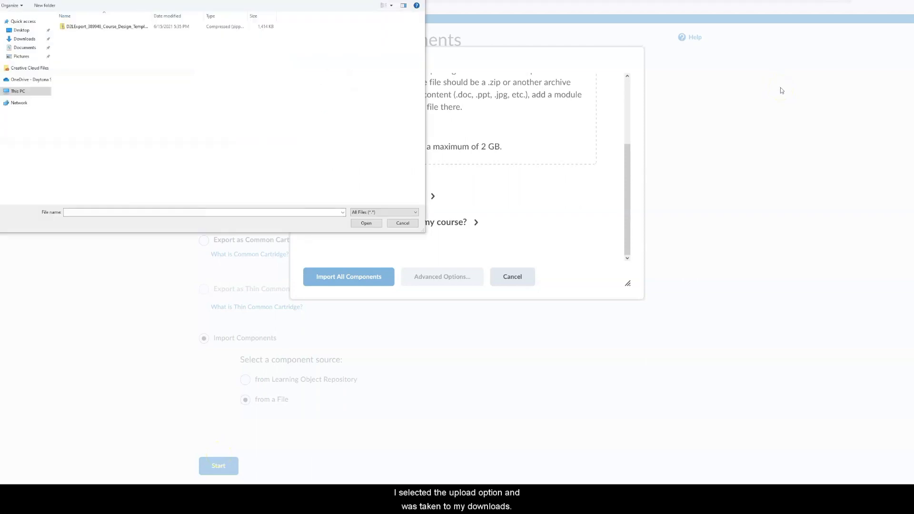
- Upload the D2LExport_389948 course design package, import all its components, and view the imported content
left_click(109, 27)
double_click(110, 27)
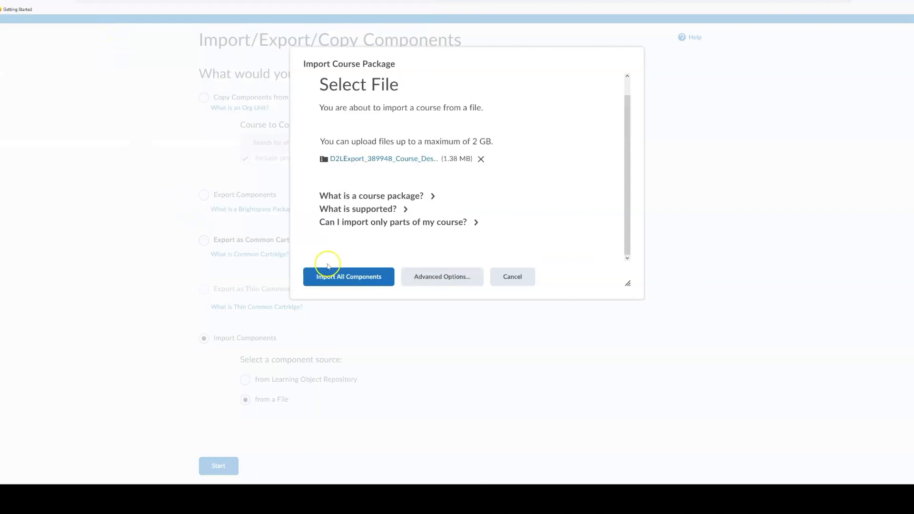
left_click(332, 278)
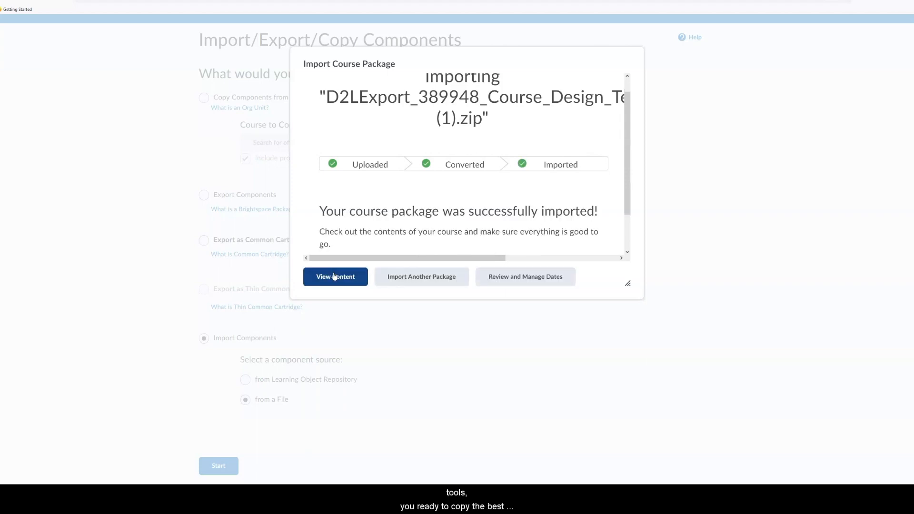
left_click(335, 276)
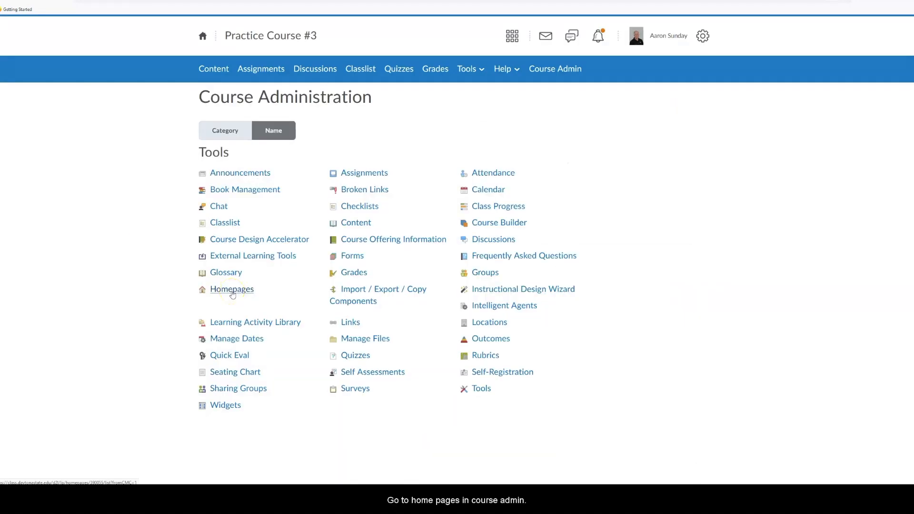
- Make a copy of the "Best Practices Homepage Template version 1" homepage in the course's homepage administration
left_click(232, 291)
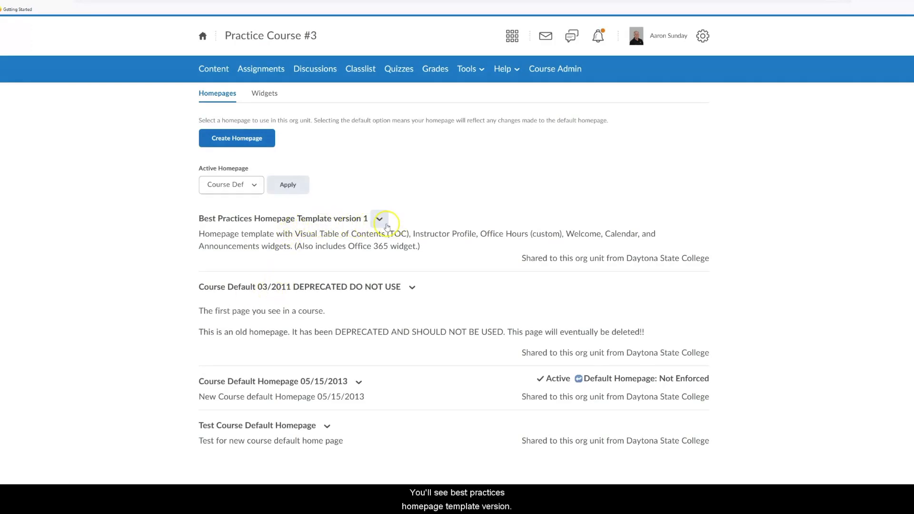
left_click(383, 220)
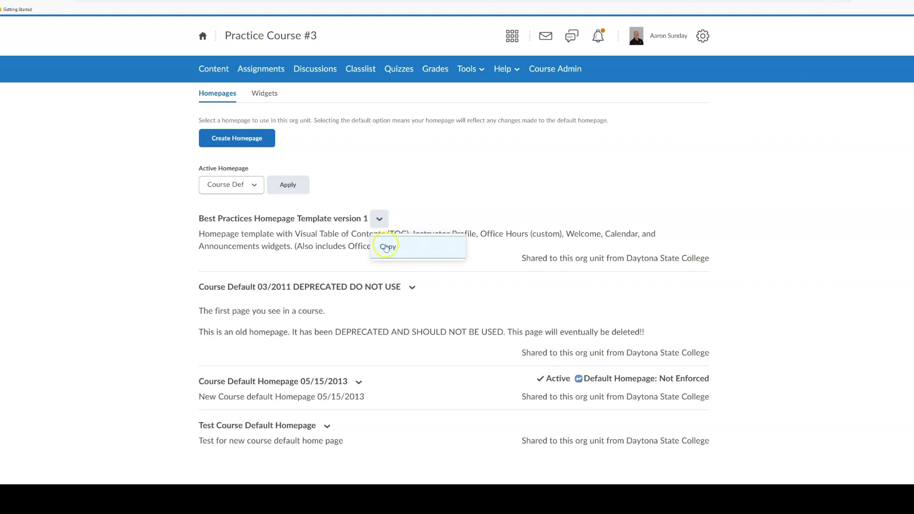
left_click(386, 248)
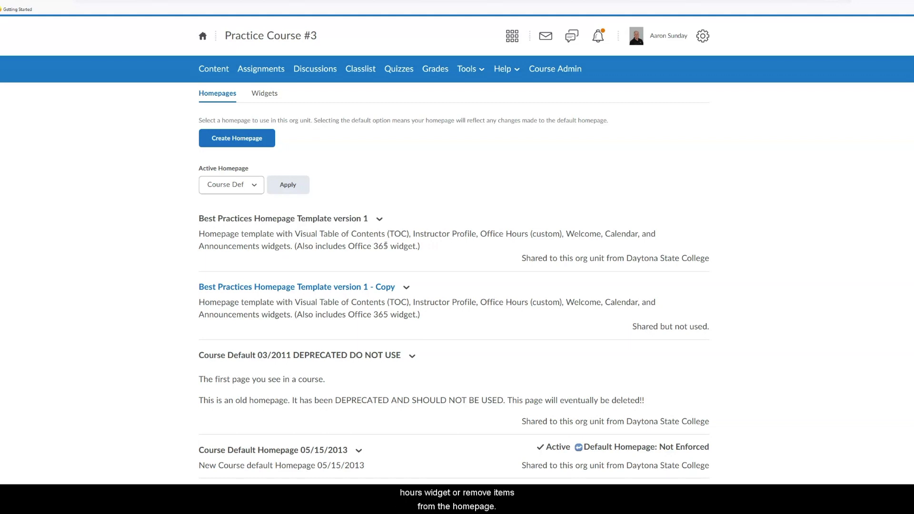
- Create a copy of the Virtual Office Hours custom widget in this course
left_click(265, 93)
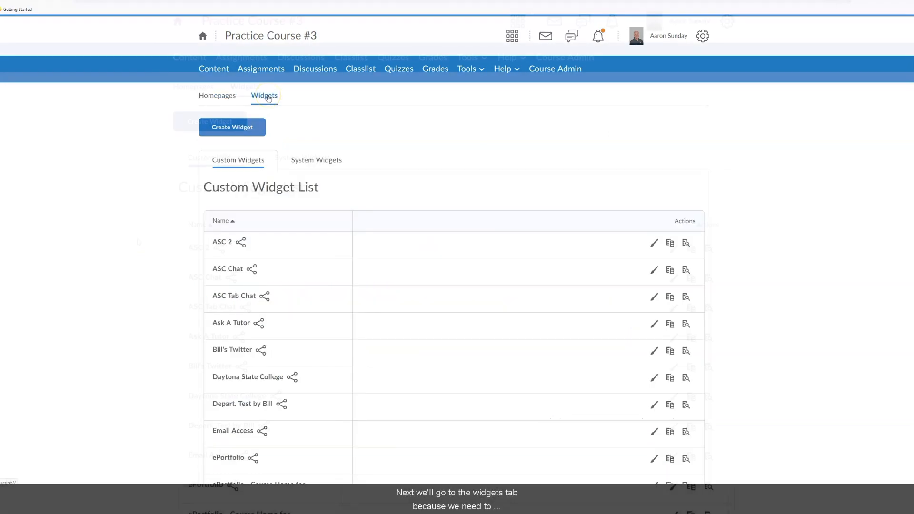
scroll(138, 245, "down", 7)
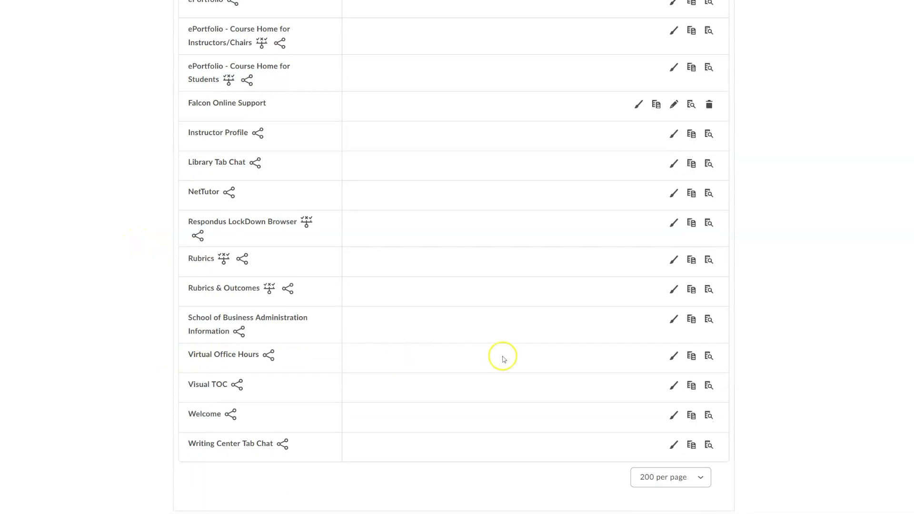
left_click(692, 356)
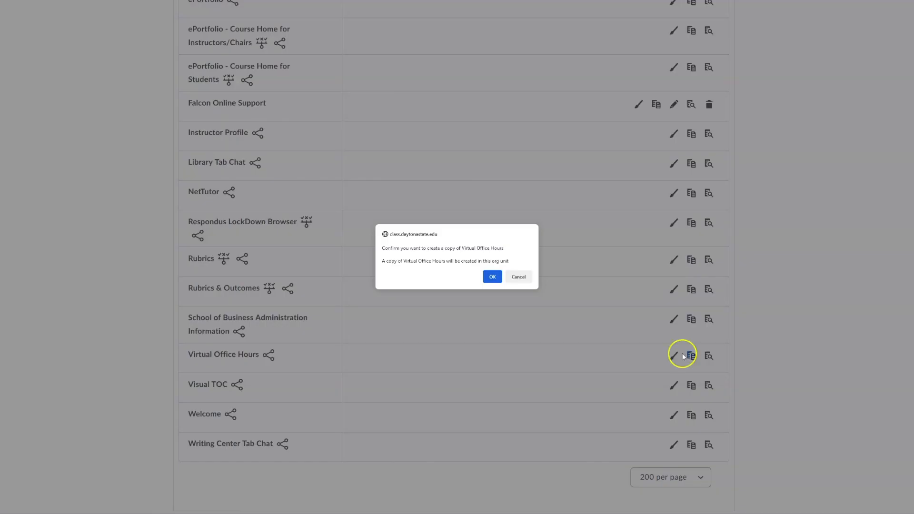
left_click(493, 278)
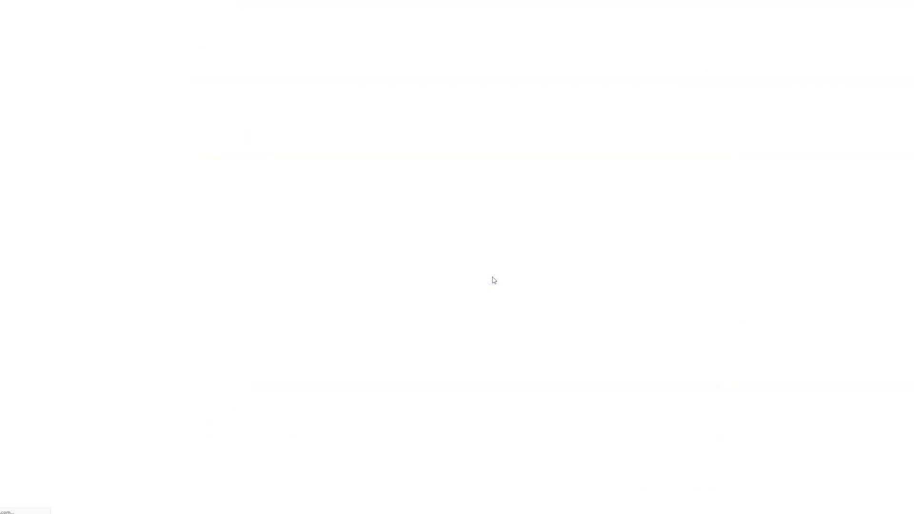
- Rename the copied Virtual Office Hours widget as "Virtual Office Hours - Practice Course"
scroll(494, 280, "down", 10)
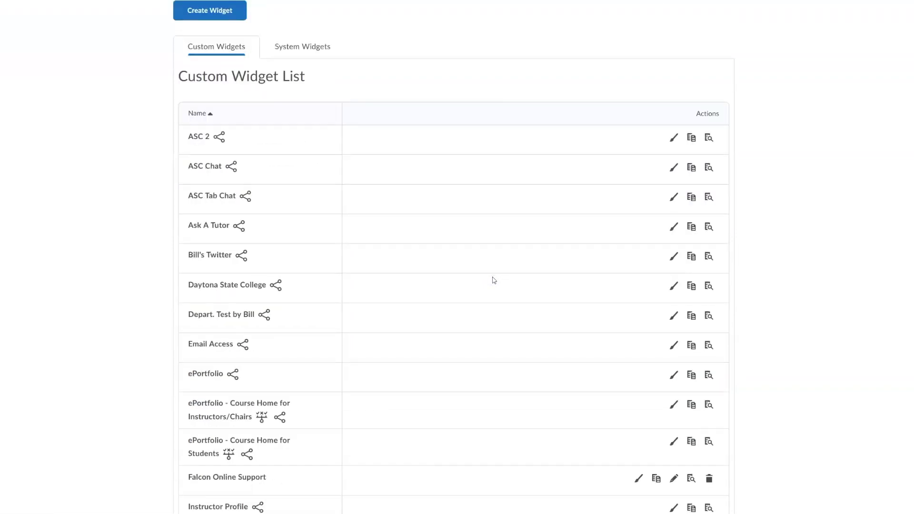
scroll(494, 280, "down", 3)
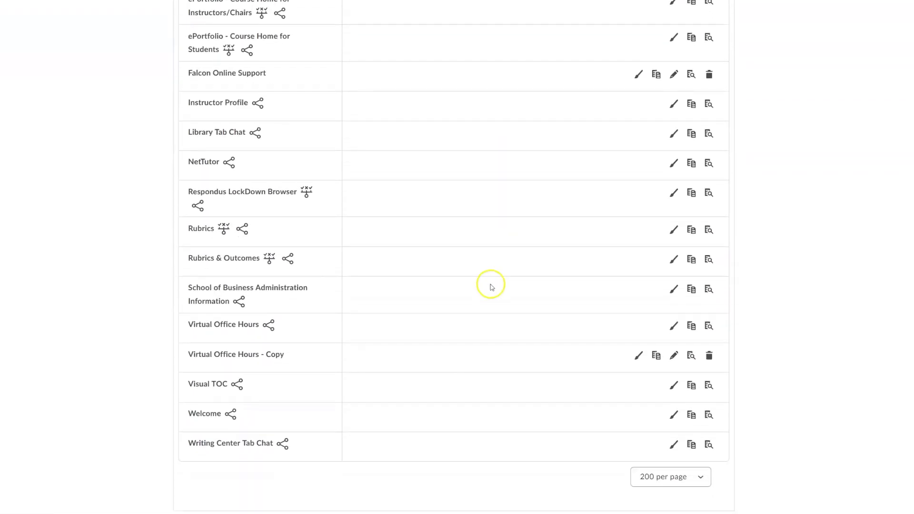
left_click(674, 355)
left_click(304, 255)
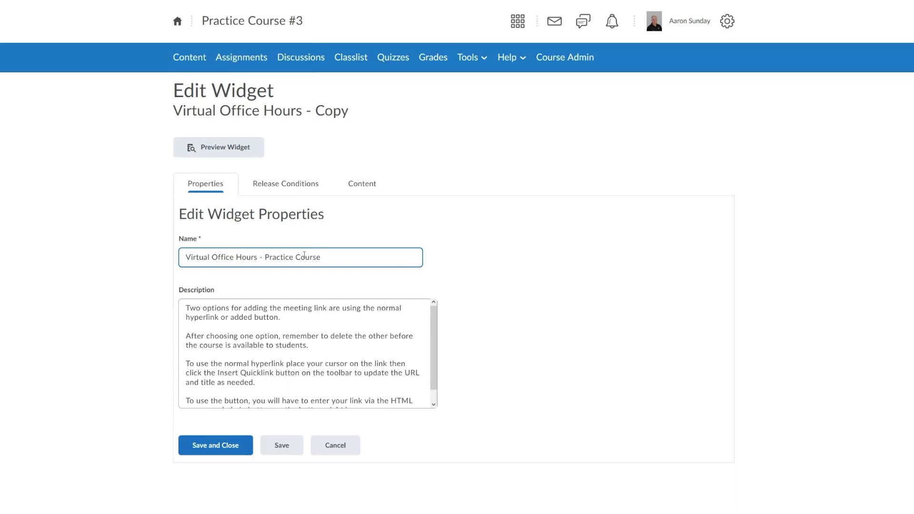
- In the widget's content, edit the "Virtual Office Space" link and choose MS Teams Meeting as its quicklink type
left_click(364, 183)
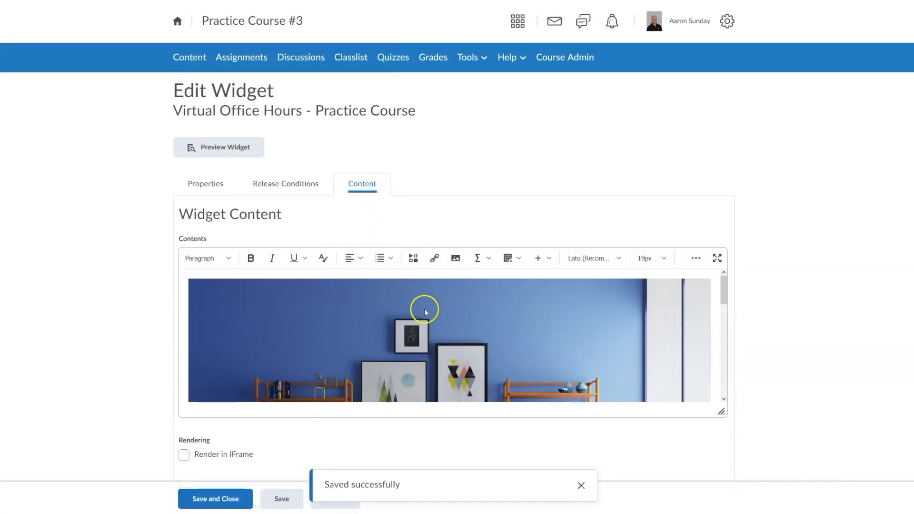
left_click(690, 266)
scroll(509, 323, "down", 5)
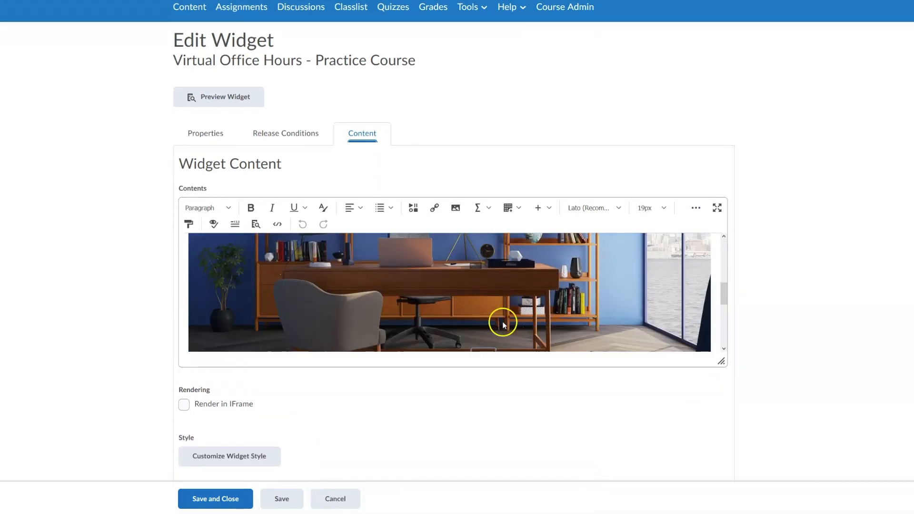
scroll(469, 307, "down", 3)
left_click(476, 285)
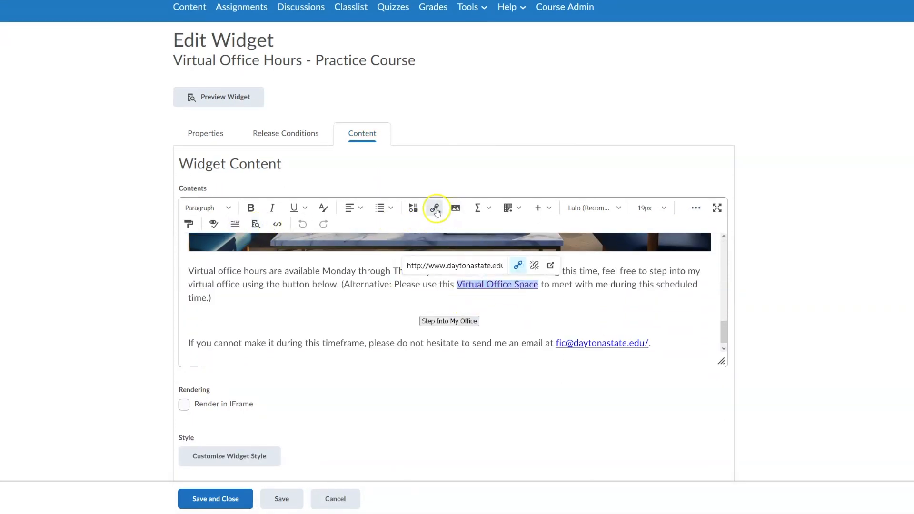
left_click(435, 209)
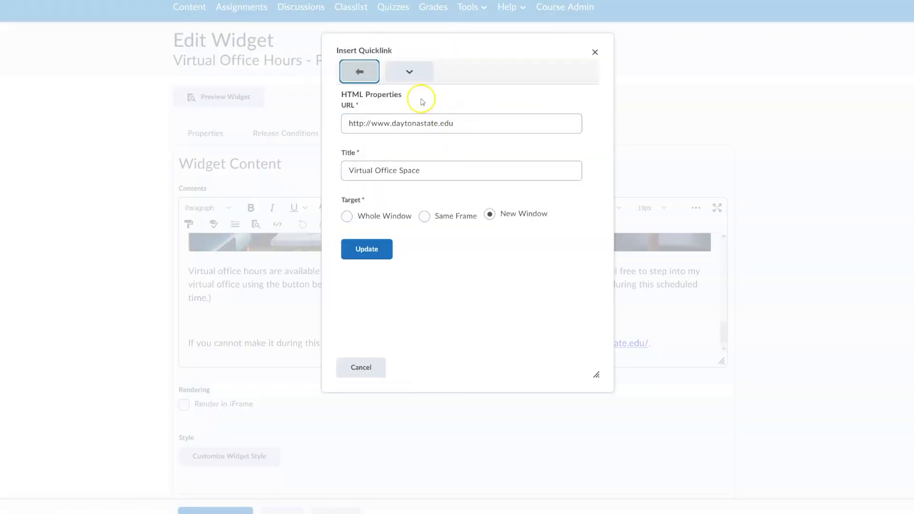
left_click(409, 71)
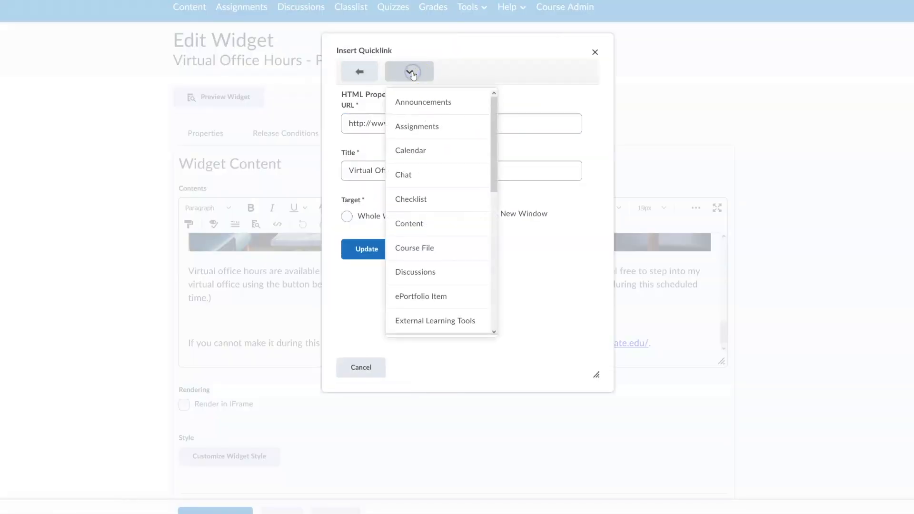
scroll(421, 148, "down", 4)
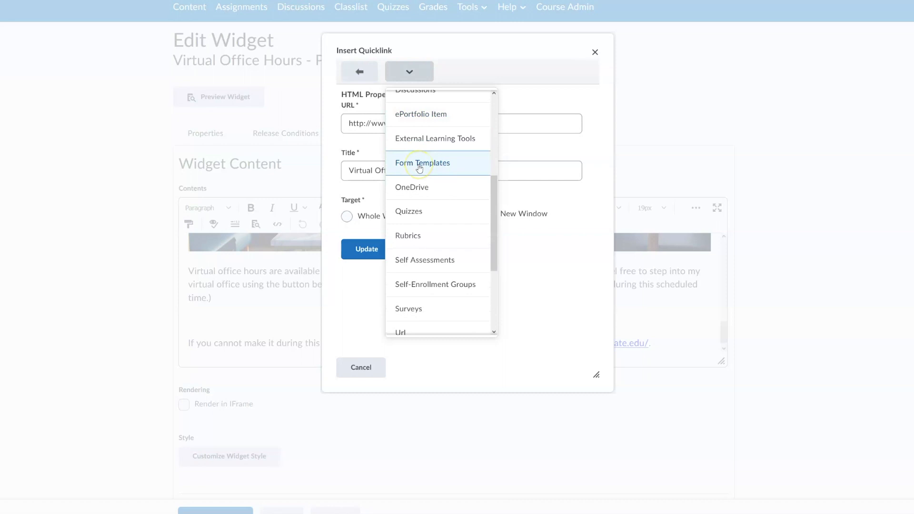
scroll(420, 168, "down", 5)
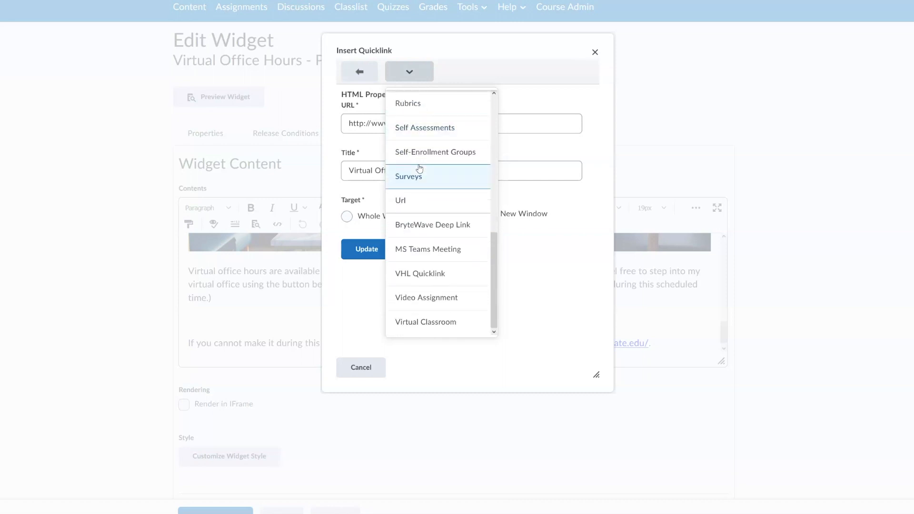
left_click(422, 251)
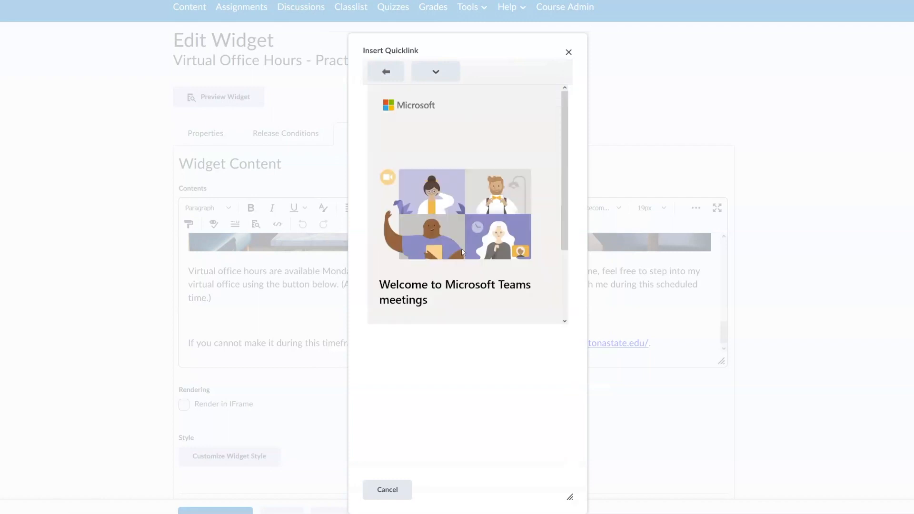
- Create a new Teams meeting titled "Virtual Office Hours" for the quicklink
scroll(461, 248, "down", 2)
left_click(465, 302)
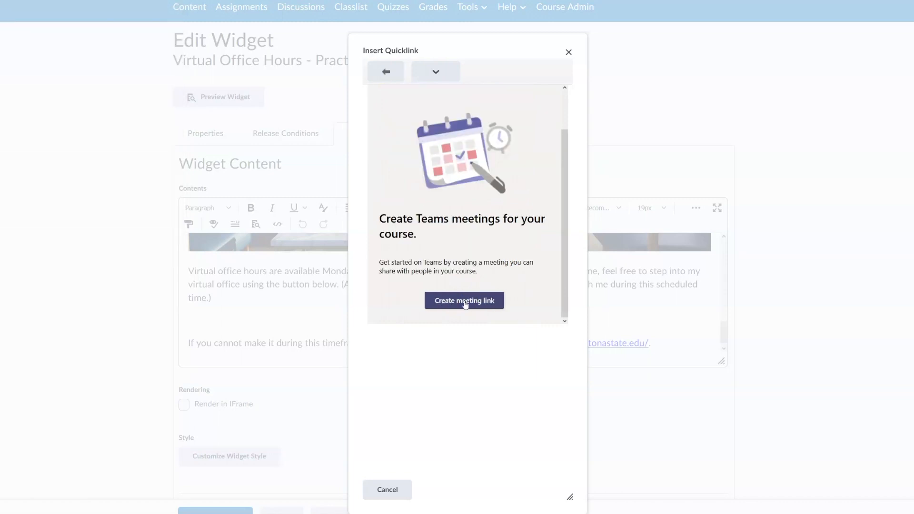
left_click(465, 302)
left_click(448, 134)
type("Vi")
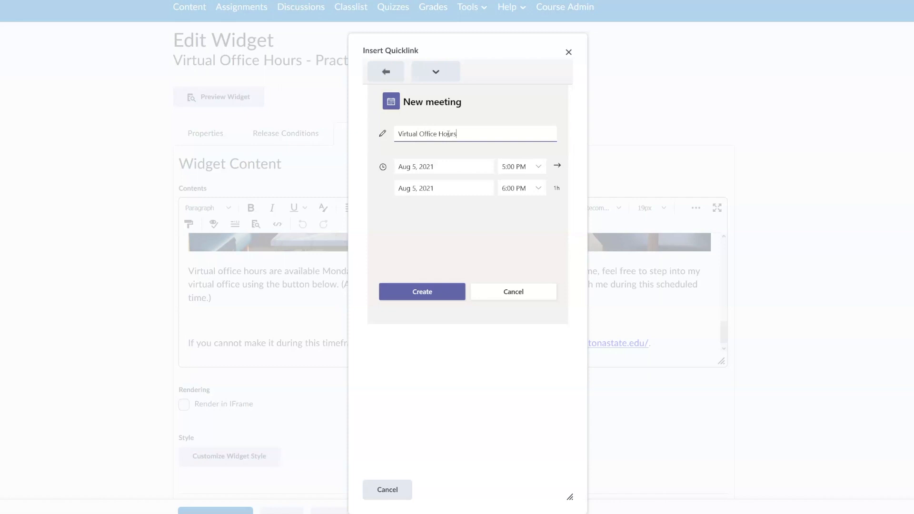
type("rtual Office Hours")
left_click(425, 292)
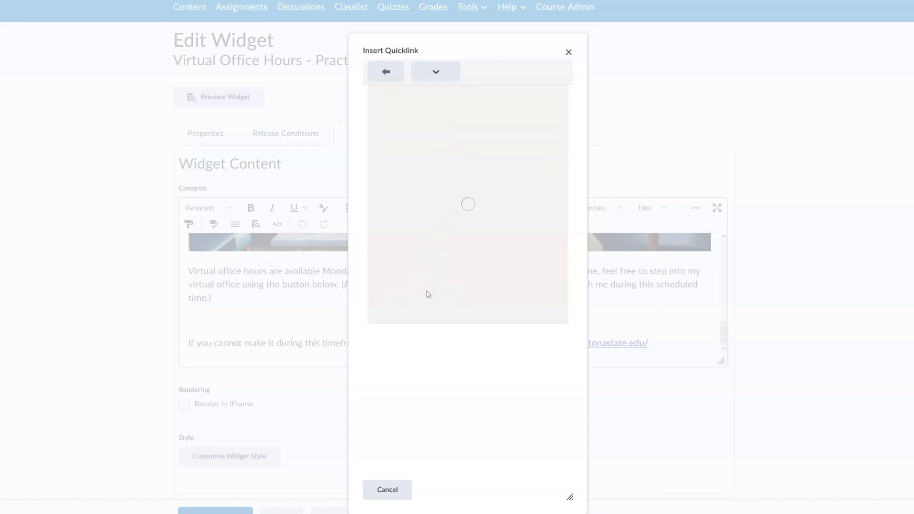
- Set the meeting's lobby bypass option to "Only me", save the options, and insert the meeting link into the widget text
scroll(508, 272, "down", 2)
left_click(494, 280)
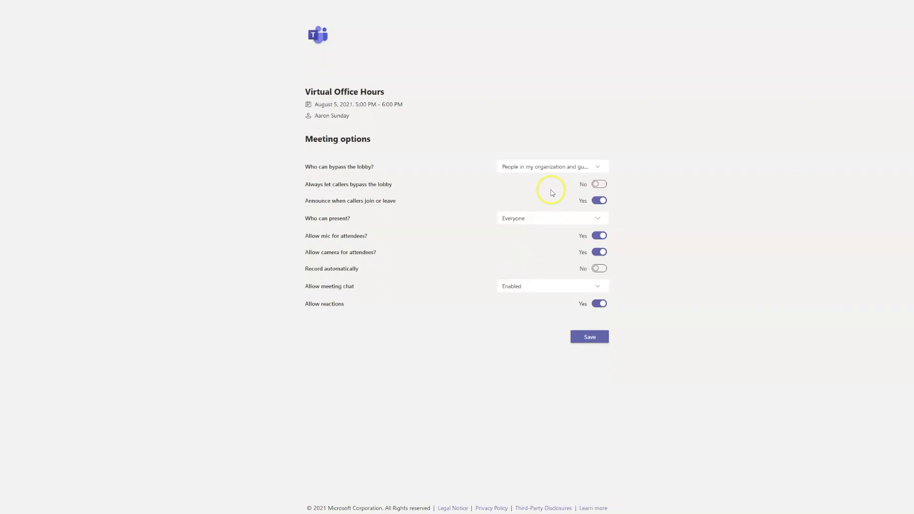
left_click(556, 167)
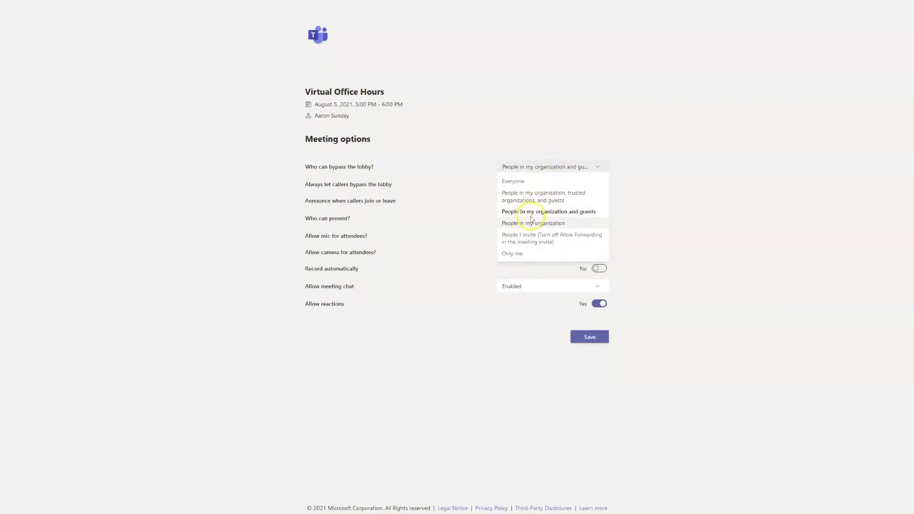
left_click(510, 254)
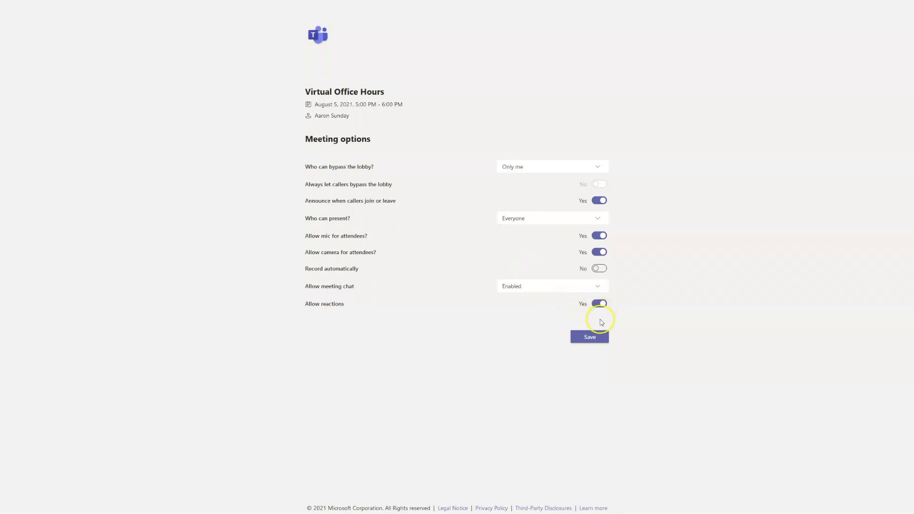
left_click(597, 338)
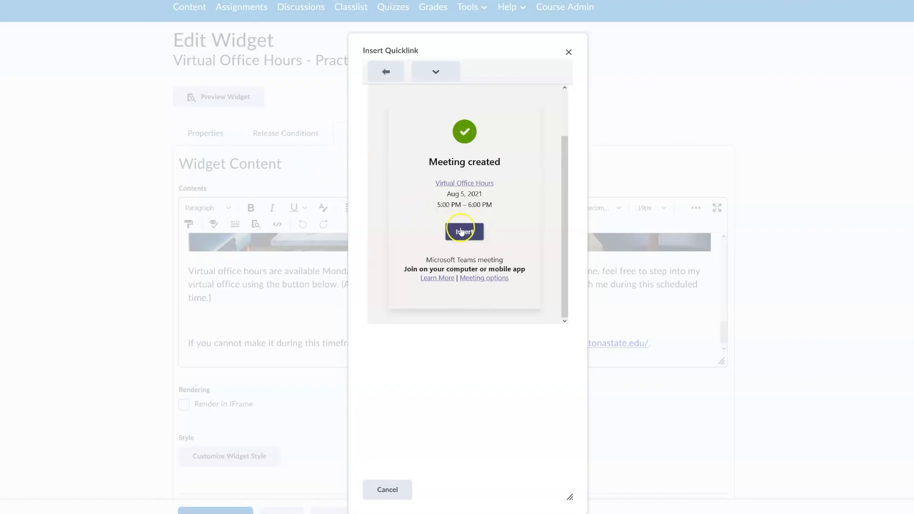
left_click(461, 232)
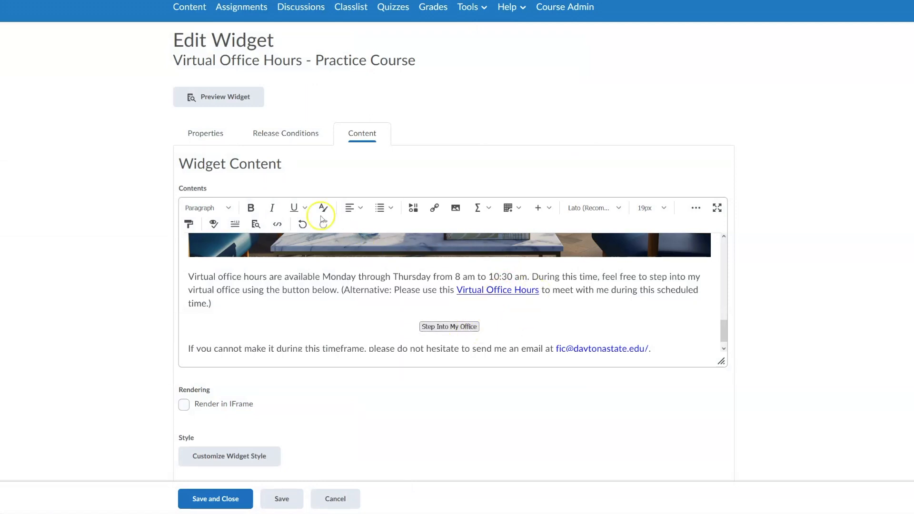
- Copy the Teams meeting URL from the "Virtual Office Hours" link in the widget text
left_click(276, 224)
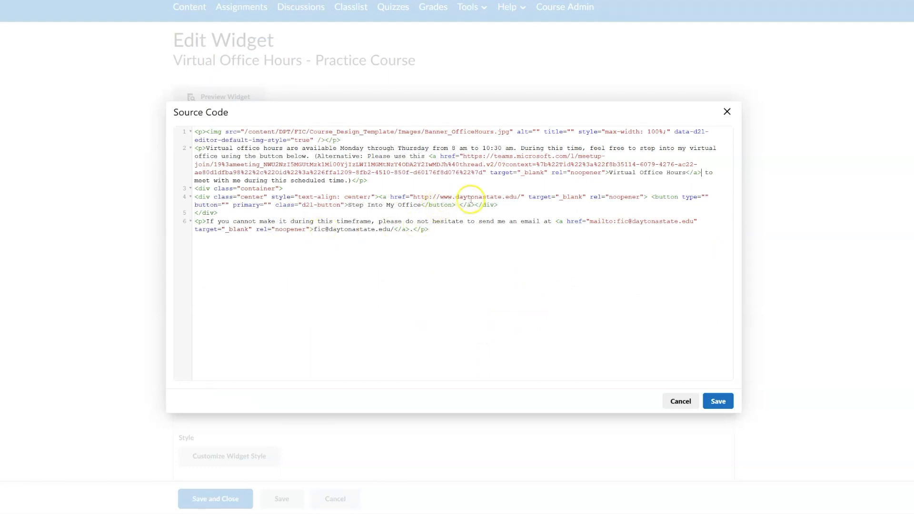
left_click(679, 401)
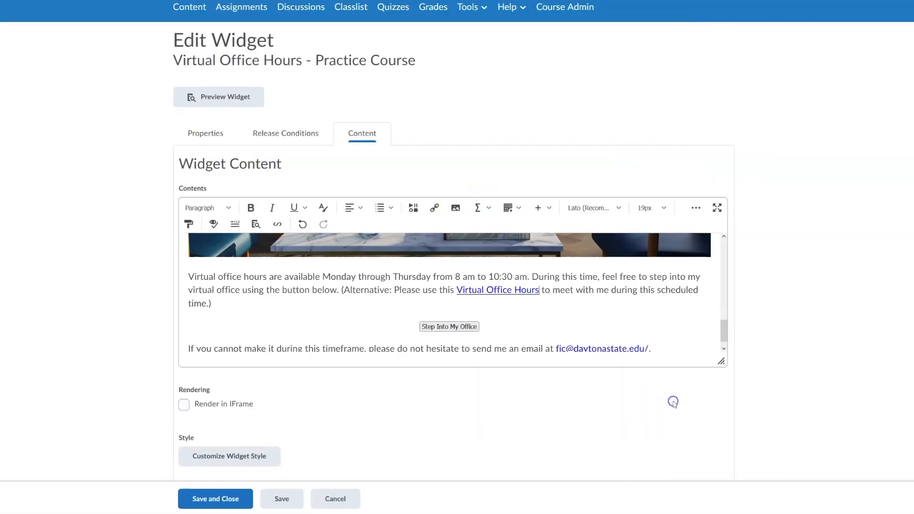
left_click(494, 290)
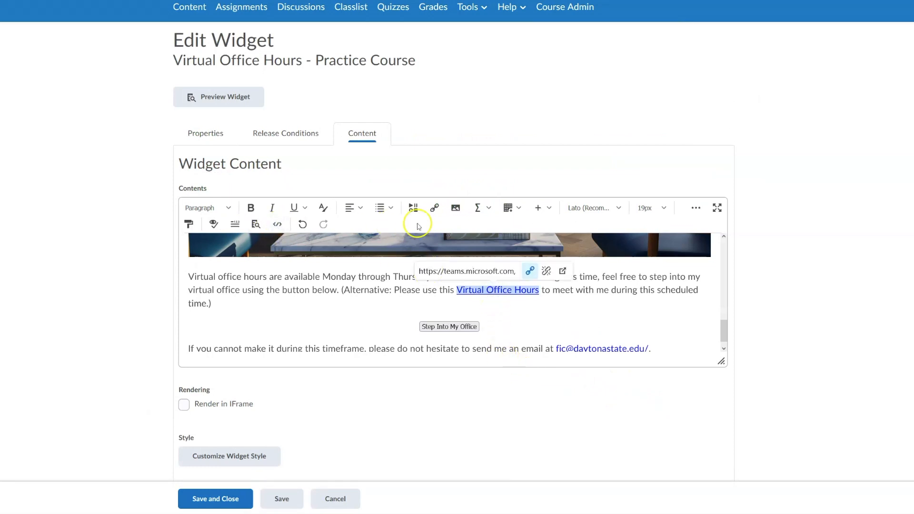
left_click(432, 209)
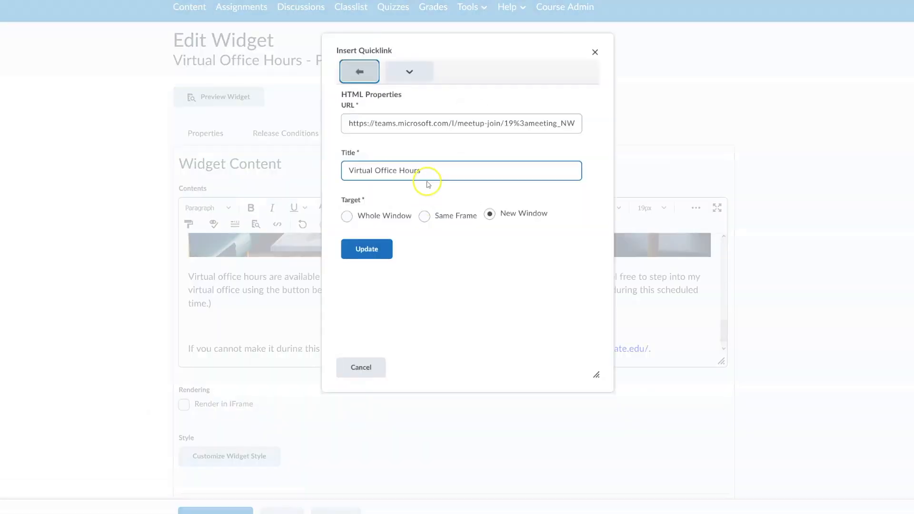
triple_click(425, 123)
right_click(424, 123)
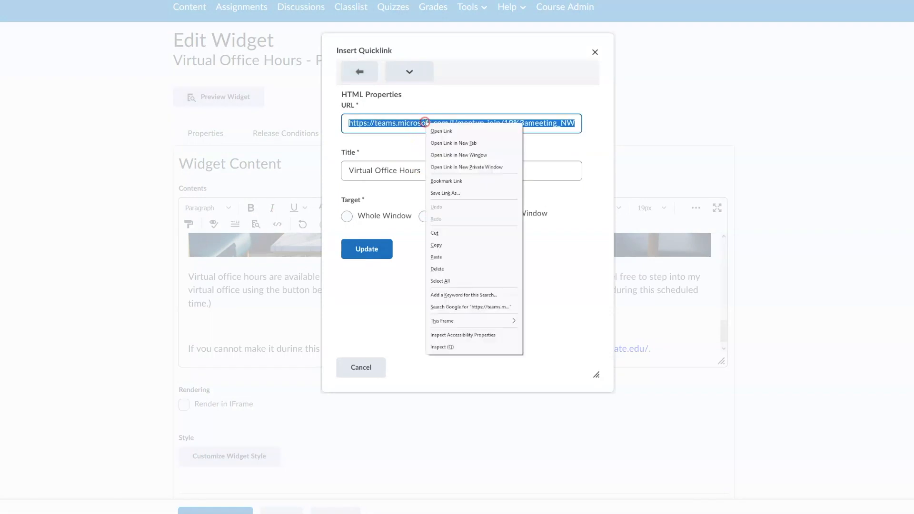
left_click(436, 245)
left_click(362, 368)
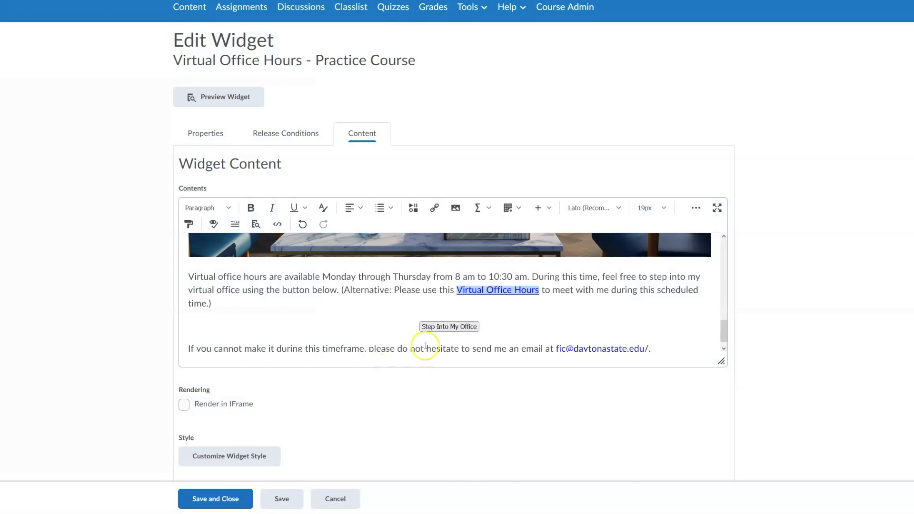
- In the widget's source code, replace the "Step Into My Office" button's daytonastate.edu address with the copied Teams meeting URL and save
left_click(277, 224)
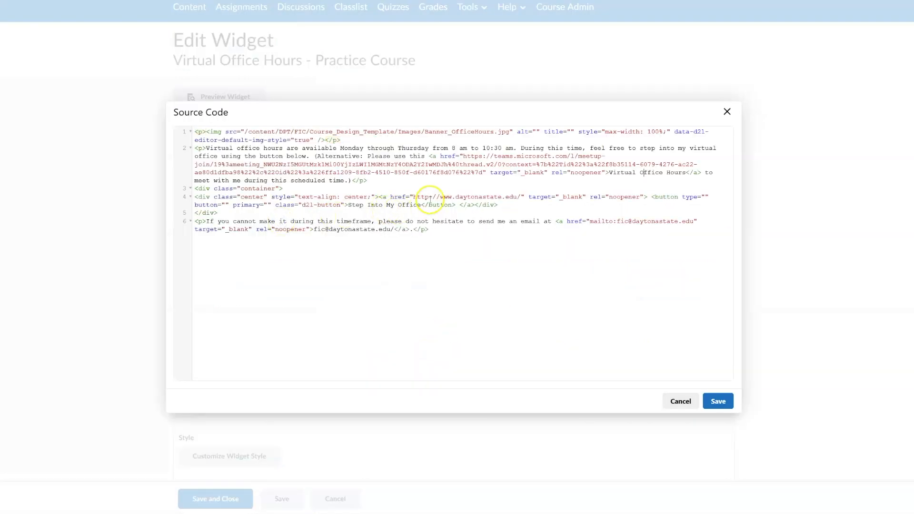
left_click_drag(414, 197, 516, 198)
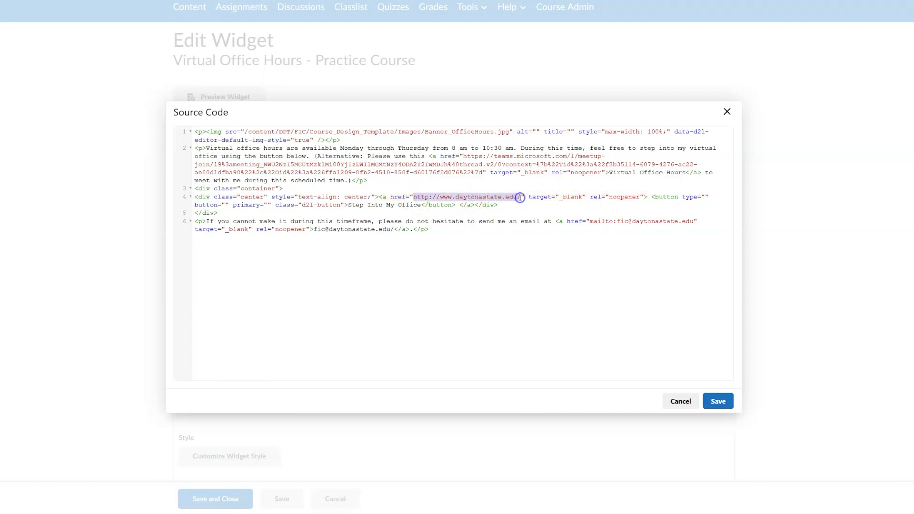
key("ctrl+v")
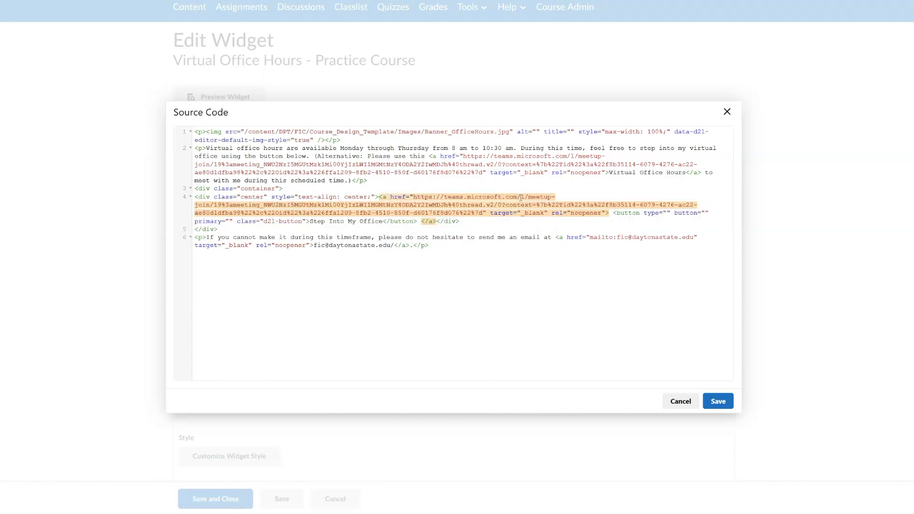
left_click(717, 401)
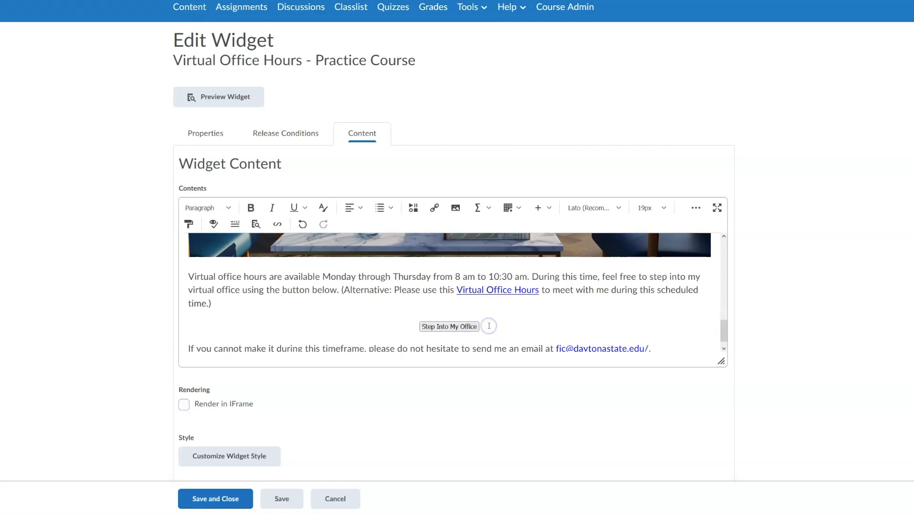
- Delete the "Step Into My Office" button from the widget content, then save and close the widget
key("BackSpace")
key("BackSpace")
key("BackSpace")
key("BackSpace")
key("BackSpace")
key("BackSpace")
key("BackSpace")
key("BackSpace")
key("BackSpace")
key("BackSpace")
key("BackSpace")
key("BackSpace")
key("BackSpace")
key("BackSpace")
key("BackSpace")
key("BackSpace")
key("BackSpace")
key("BackSpace")
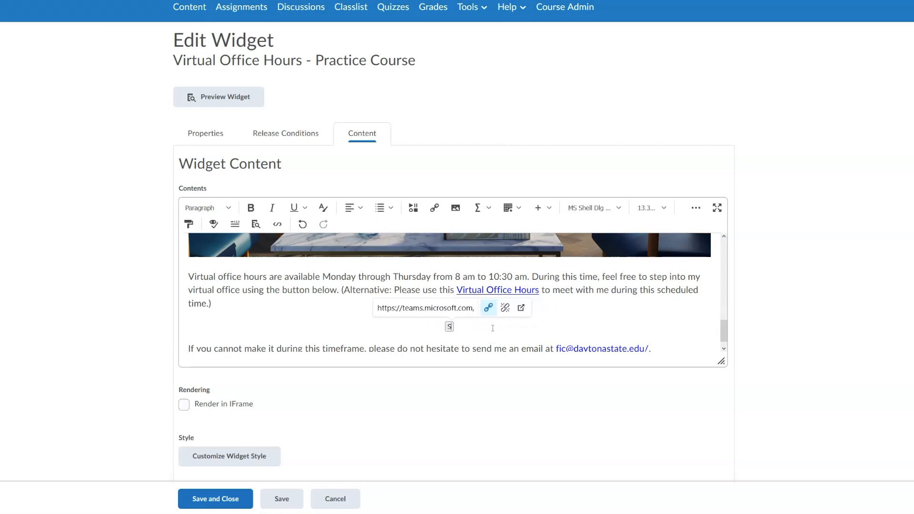
key("BackSpace")
key("BackSpace")
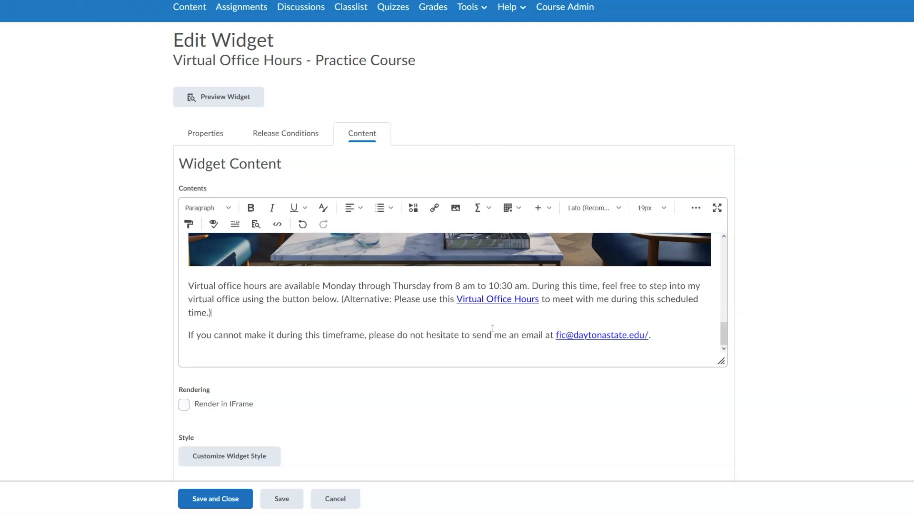
left_click(219, 499)
- Preview the "Virtual Office Hours - Practice Course" widget from the custom widget list and close the preview
scroll(460, 302, "down", 7)
scroll(460, 305, "down", 3)
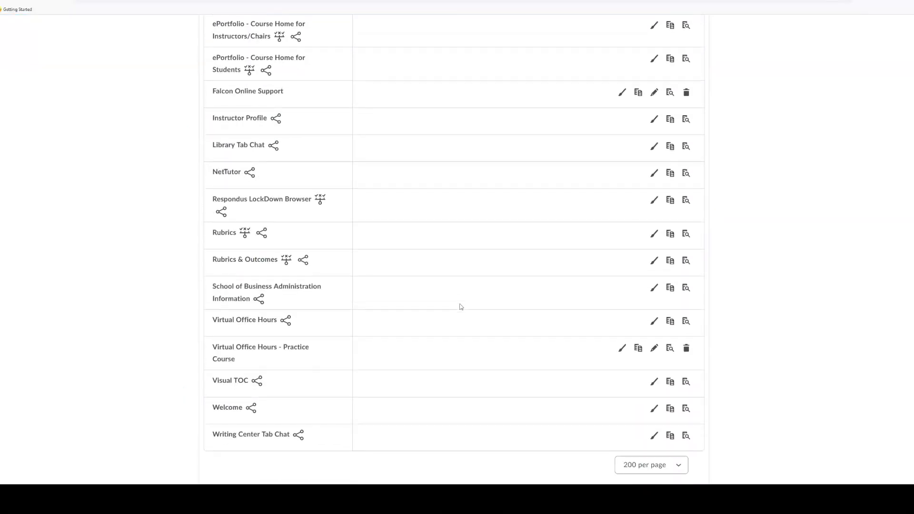
left_click(672, 334)
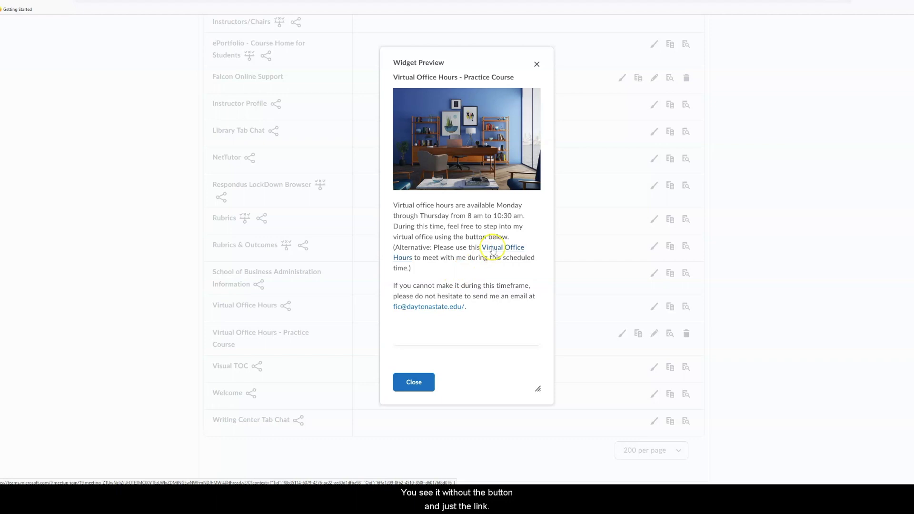
left_click(611, 330)
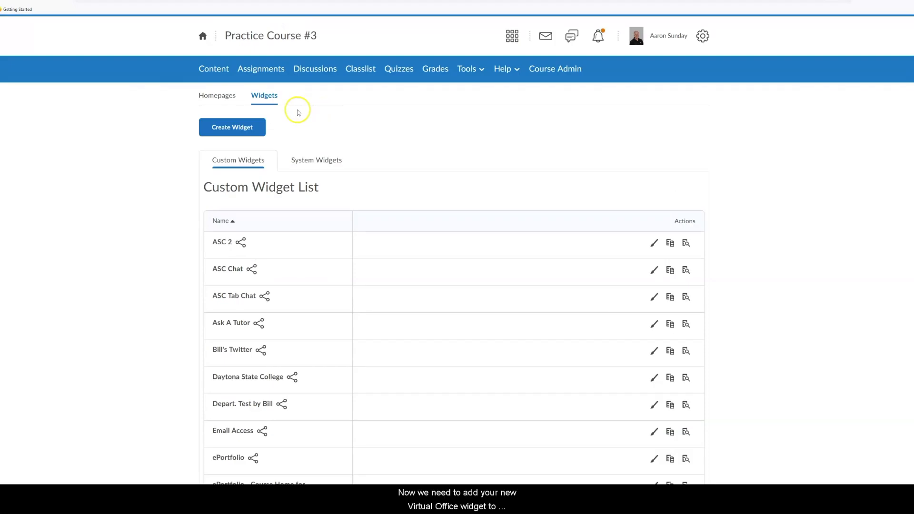
- Edit the copied Best Practices homepage and rename it "Best Practices Homepage Template version 1 - 6/22/21"
left_click(218, 98)
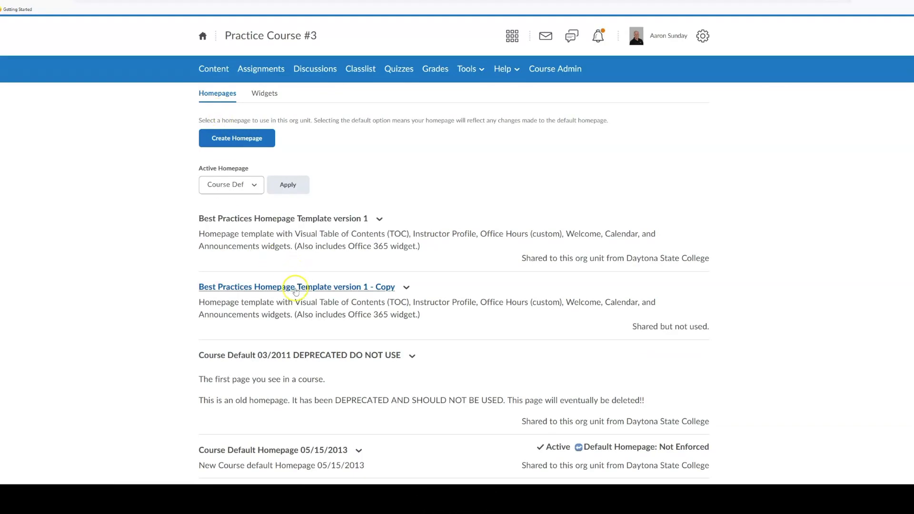
left_click(297, 288)
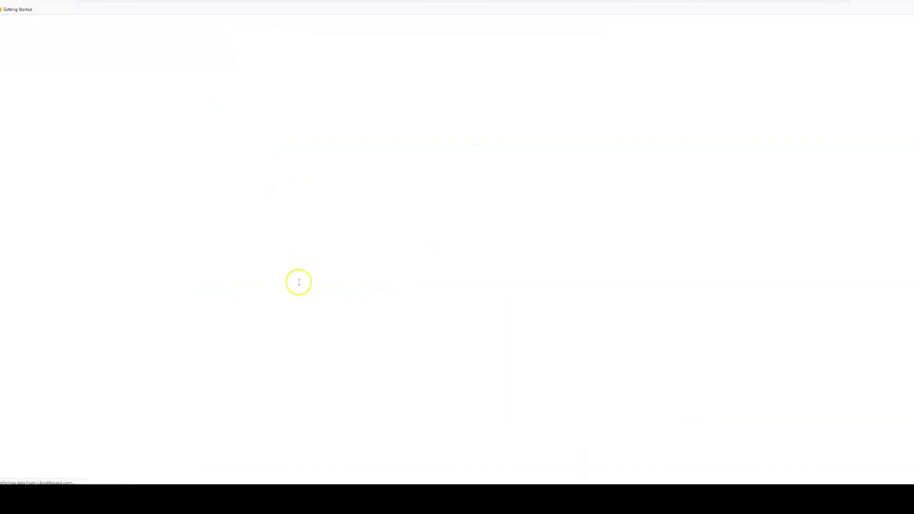
left_click(391, 141)
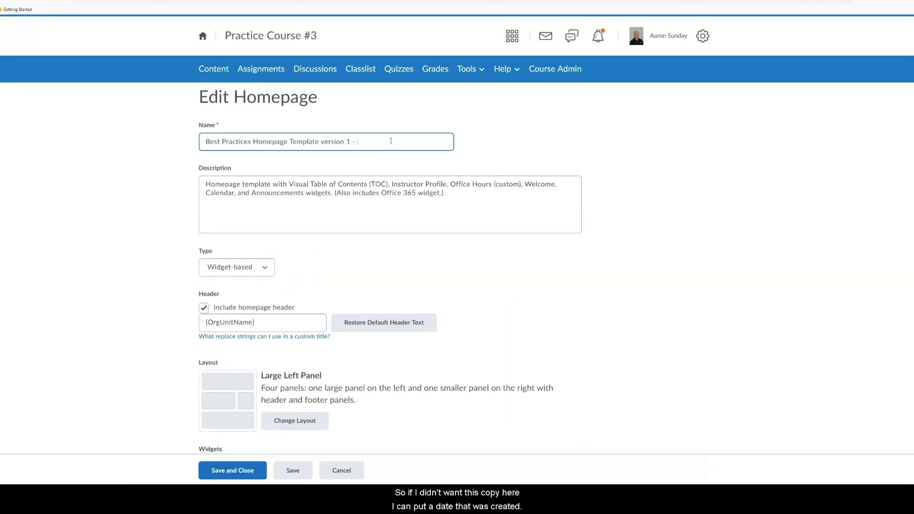
type("6/22/21")
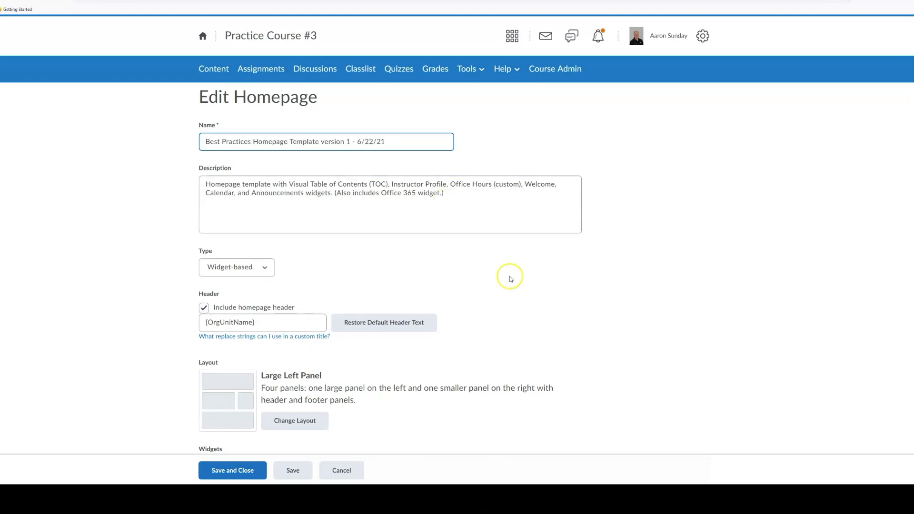
- Replace the homepage's Virtual Office Hours widget with "Virtual Office Hours - Practice Course" directly below Instructor Profile, and save and close the homepage
scroll(509, 275, "down", 8)
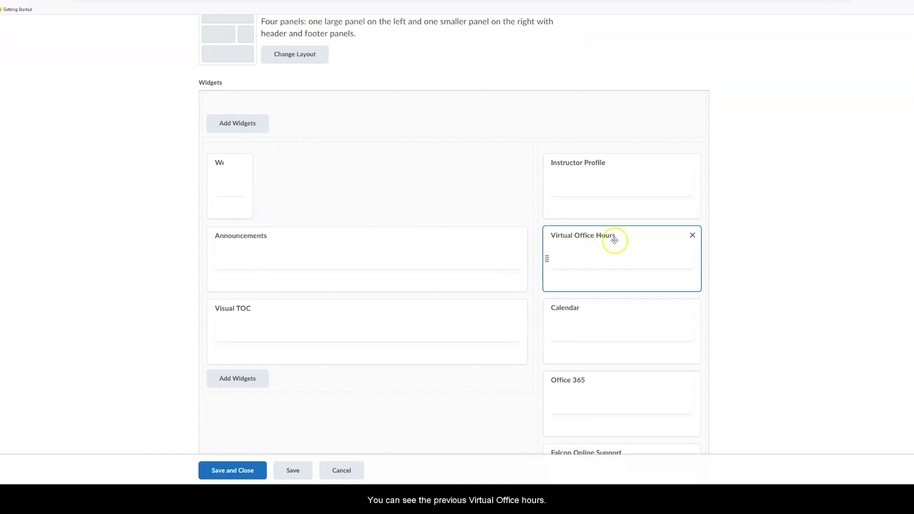
left_click(692, 236)
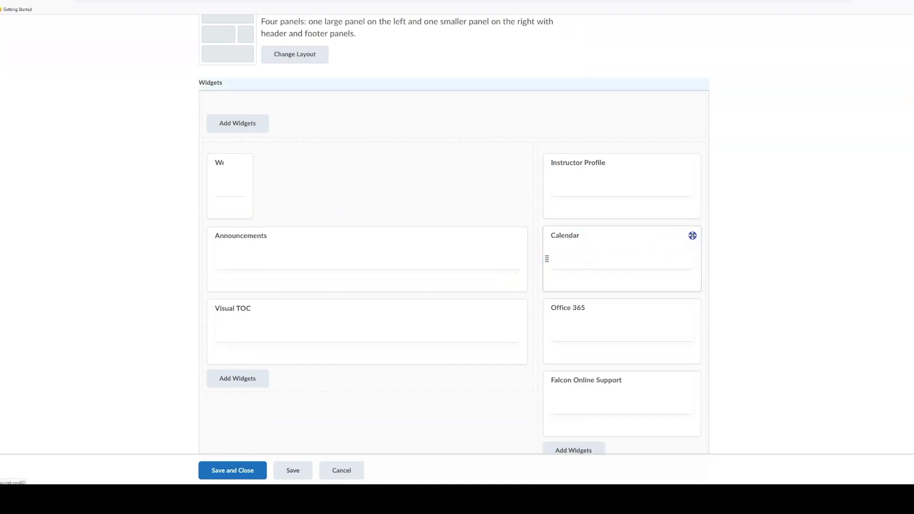
scroll(610, 324, "down", 2)
left_click(561, 361)
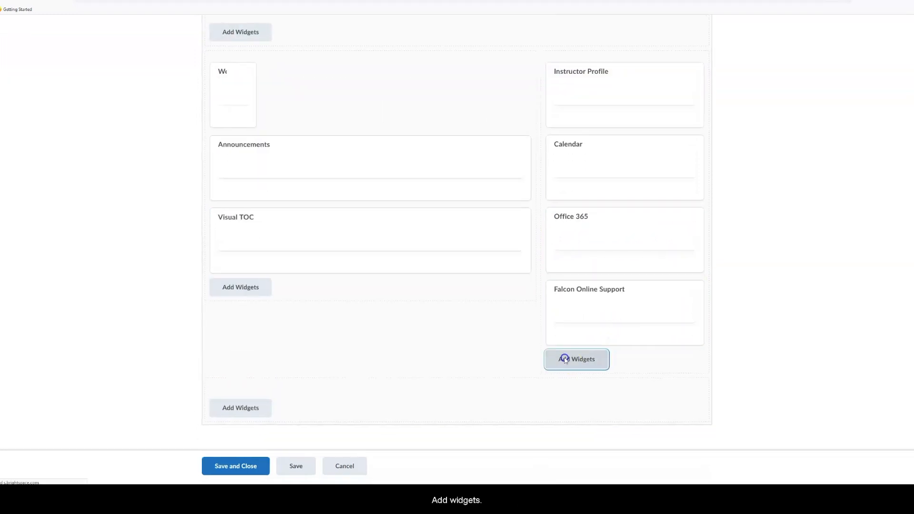
scroll(469, 118, "down", 8)
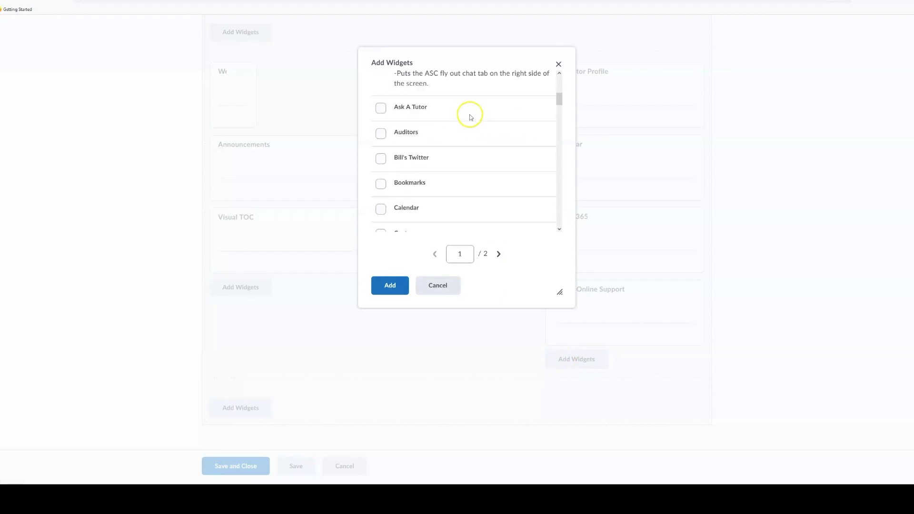
scroll(469, 125, "down", 10)
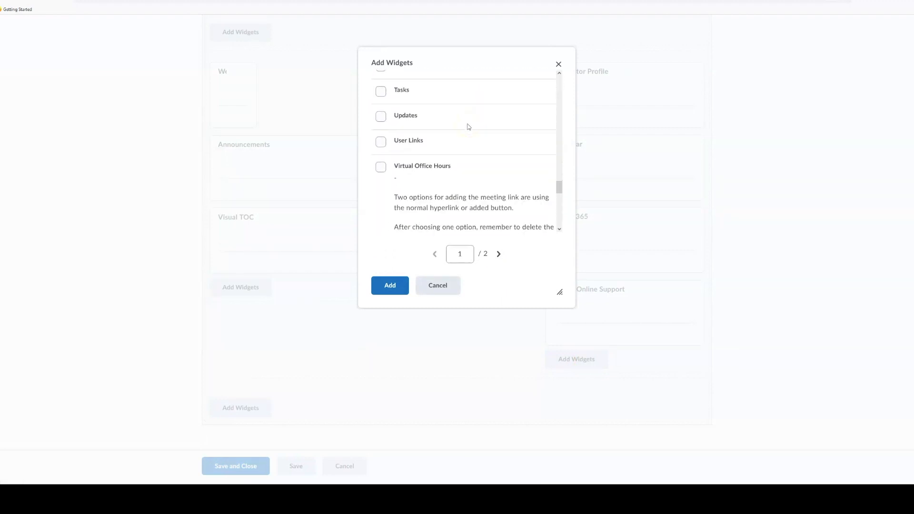
scroll(469, 126, "down", 4)
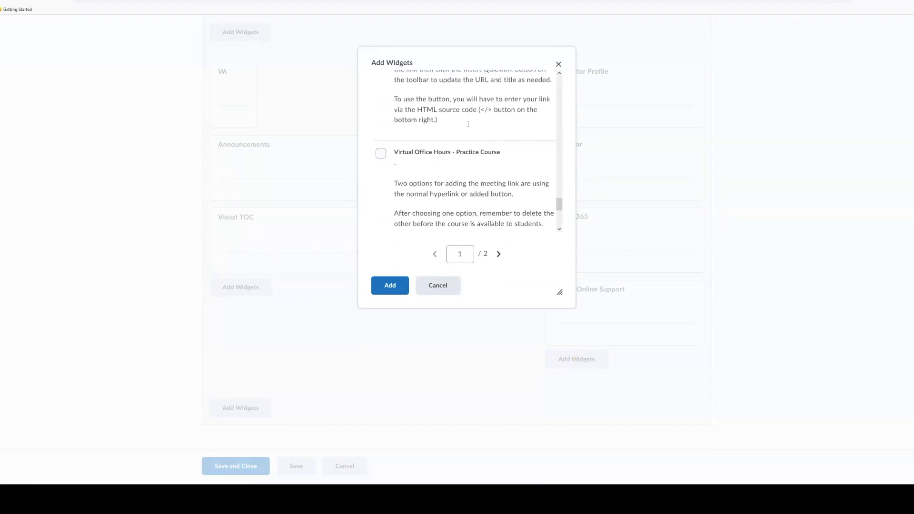
left_click(381, 143)
left_click(390, 285)
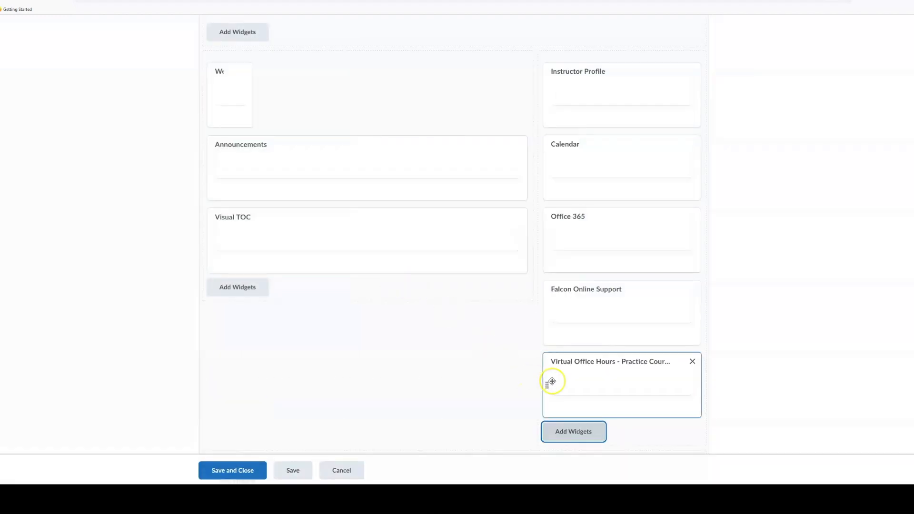
left_click_drag(545, 384, 545, 159)
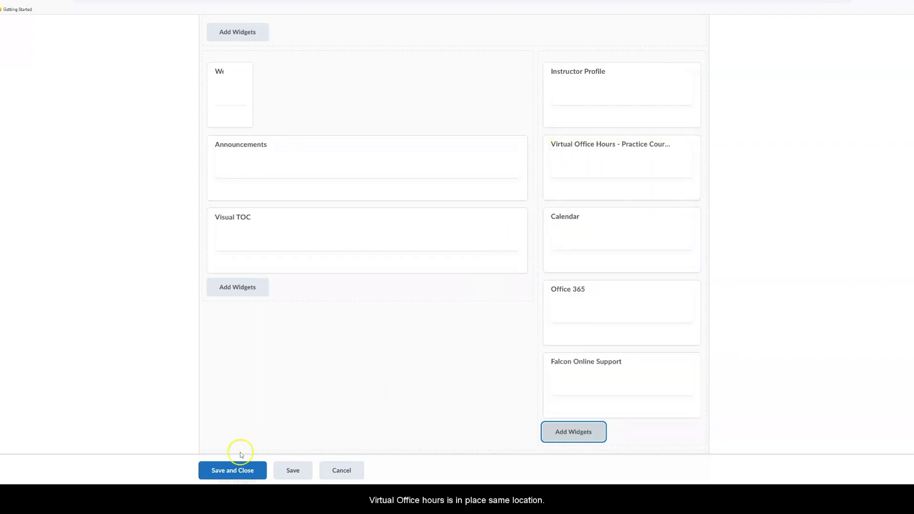
left_click(236, 469)
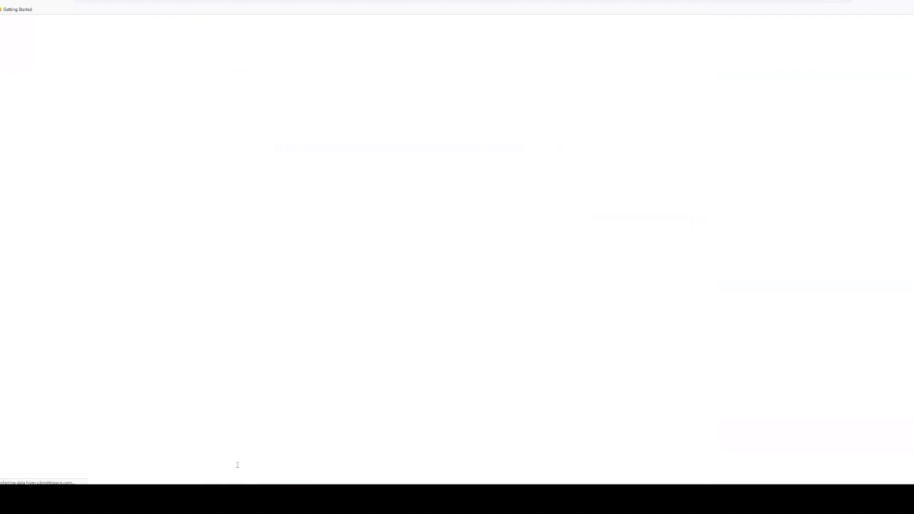
- Set "Best Practices Homepage Template version 1 - 6/22/21" as the course's active homepage
left_click(258, 185)
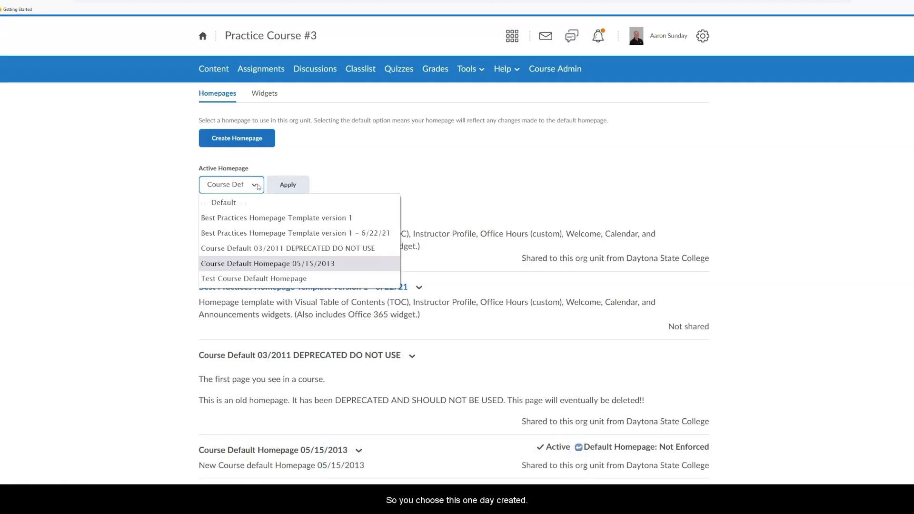
left_click(248, 233)
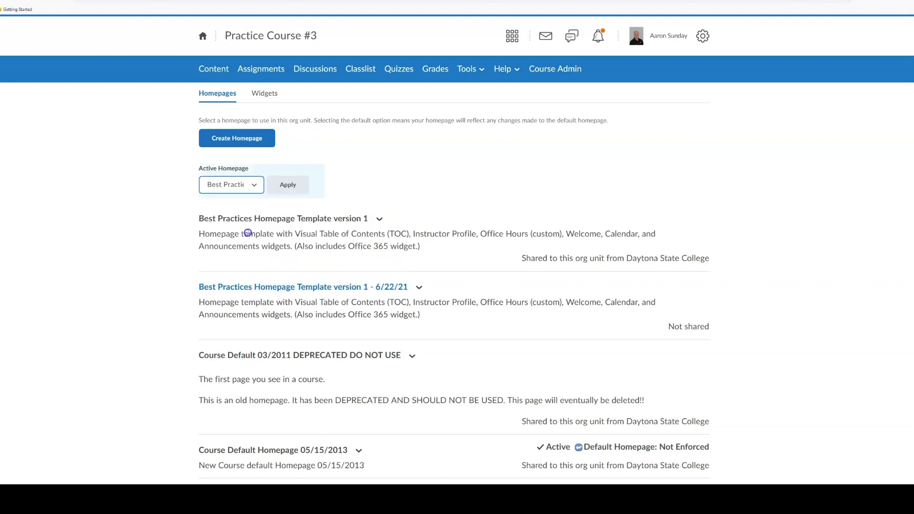
left_click(285, 186)
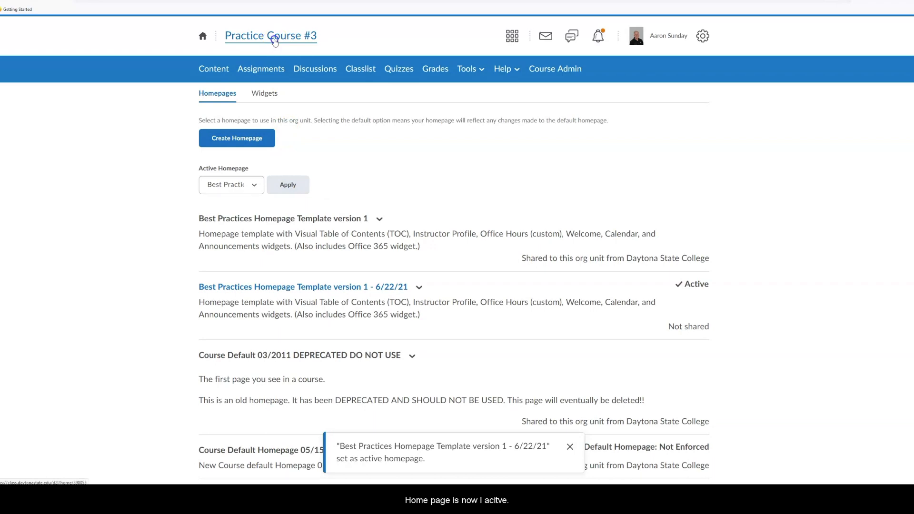
- Open the Practice Course #3 homepage, dismiss the Instructor Bio Template window, and check the Virtual Office Hours widget
left_click(275, 40)
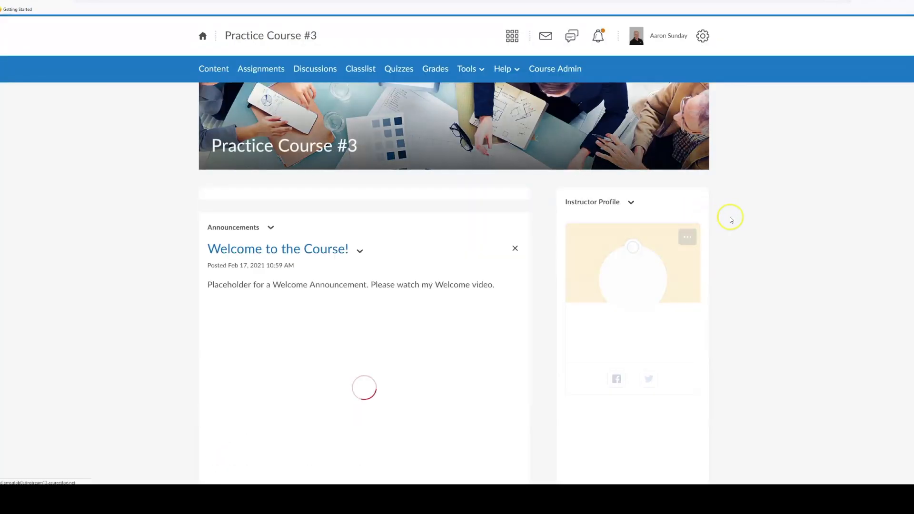
scroll(731, 219, "down", 2)
scroll(731, 218, "down", 5)
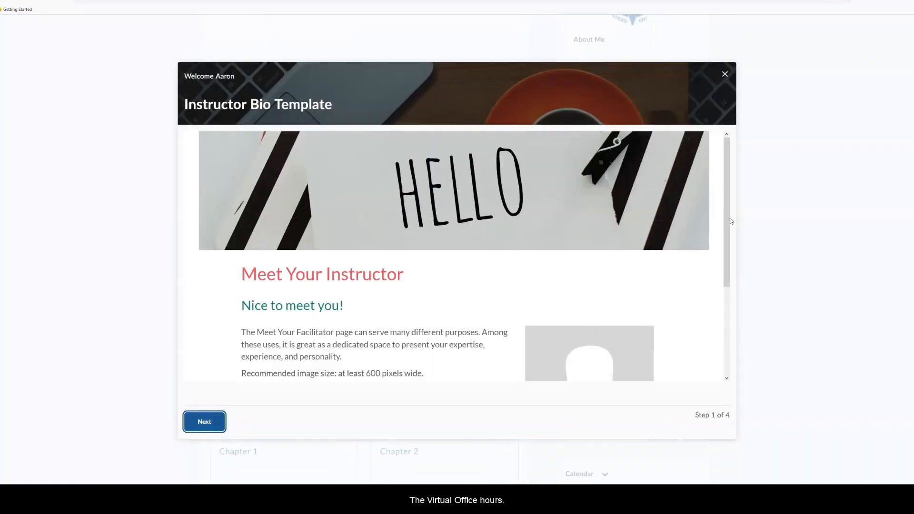
left_click(723, 75)
scroll(735, 235, "down", 2)
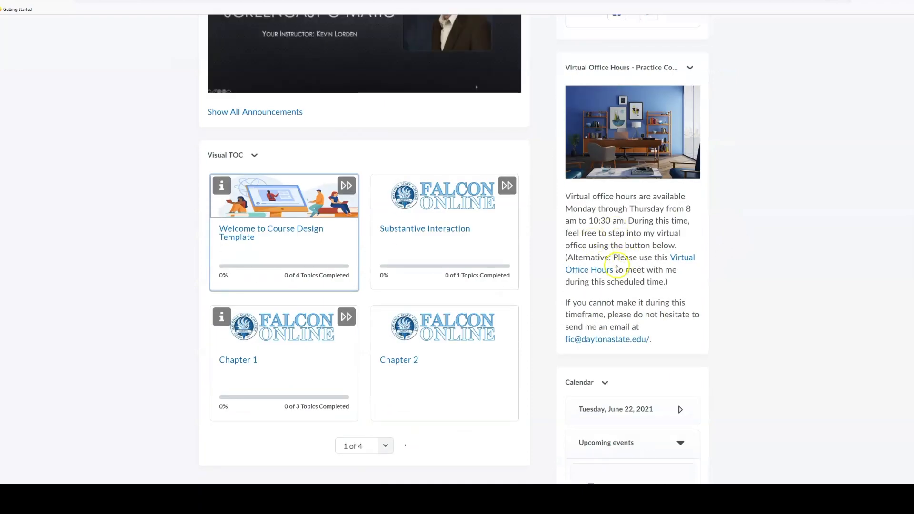